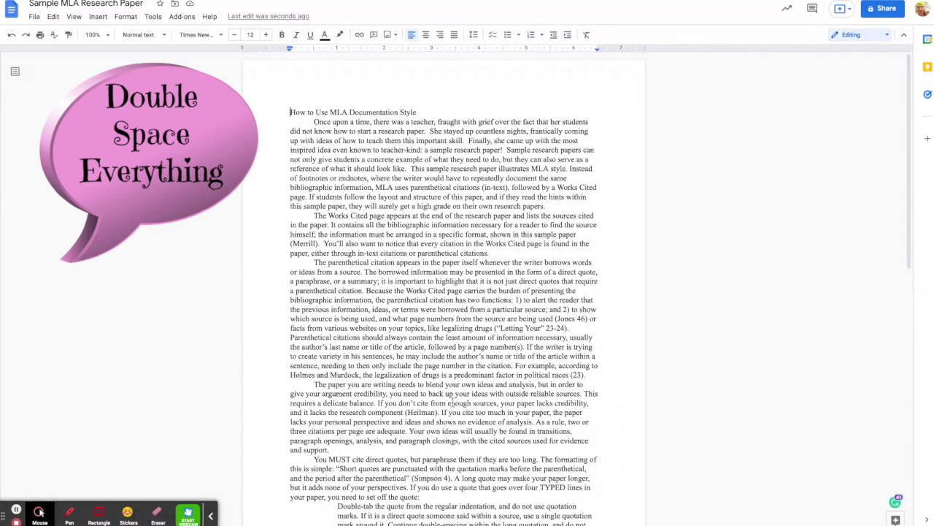
Step: Select the whole paper and apply Double line spacing to it
{"action": "key", "text": "ctrl+a"}
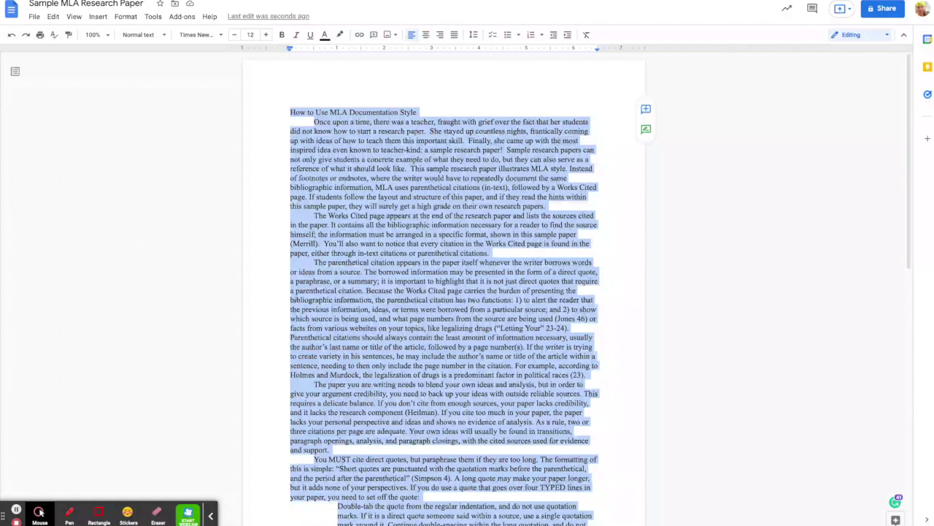
{"action": "left_click", "coordinate": [474, 35]}
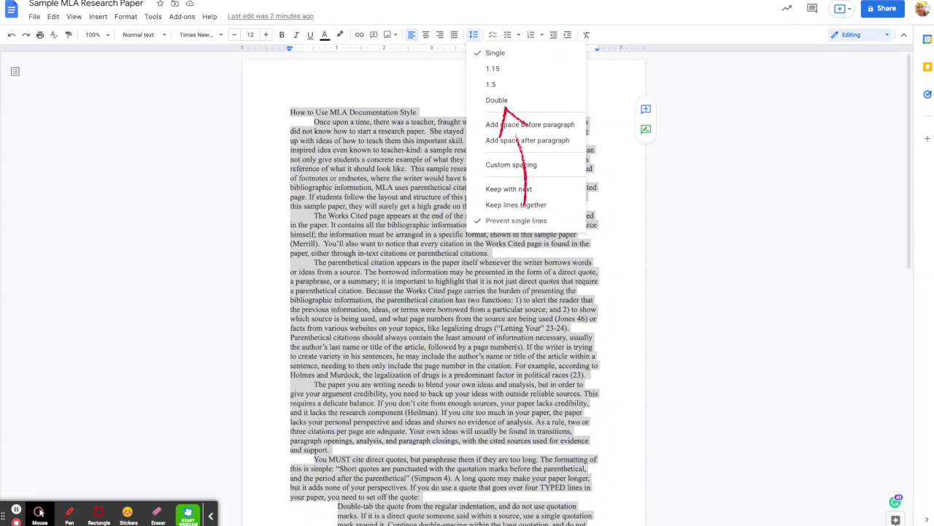
{"action": "left_click", "coordinate": [497, 100]}
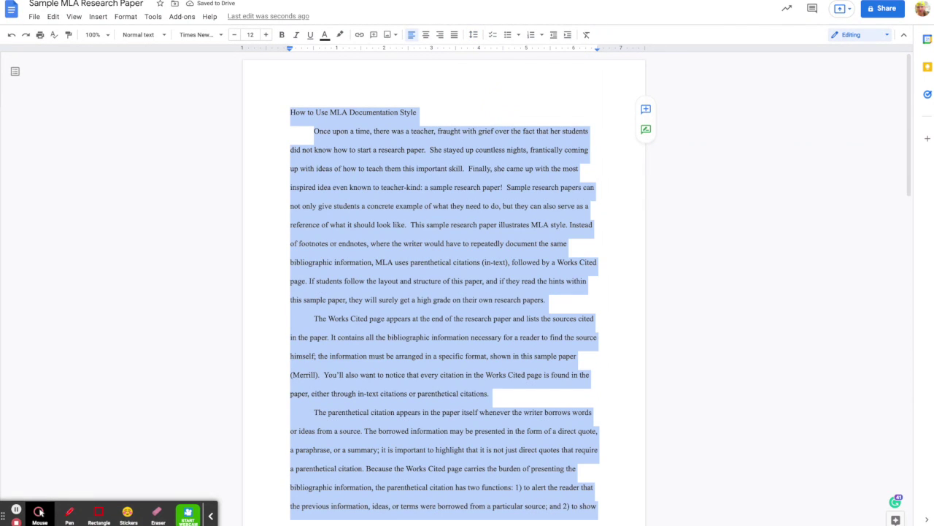
{"action": "left_click", "coordinate": [126, 18]}
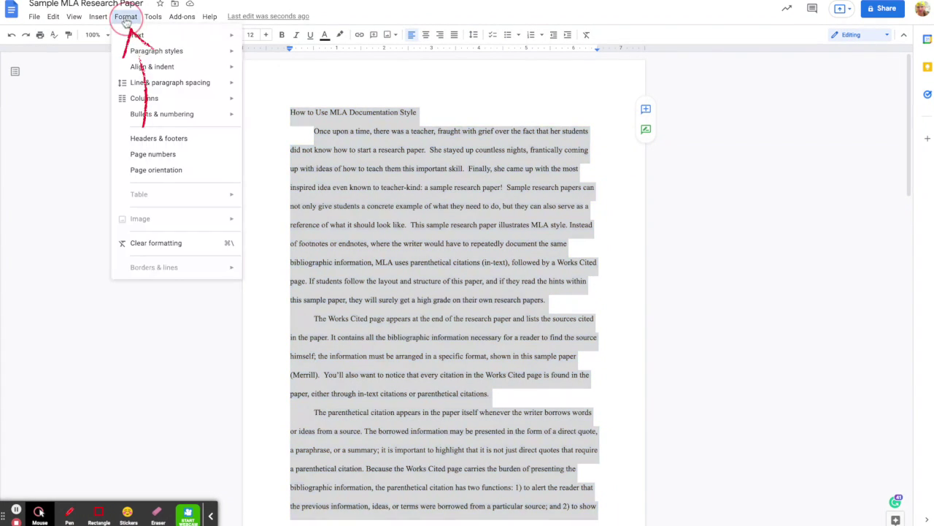
{"action": "mouse_move", "coordinate": [171, 83]}
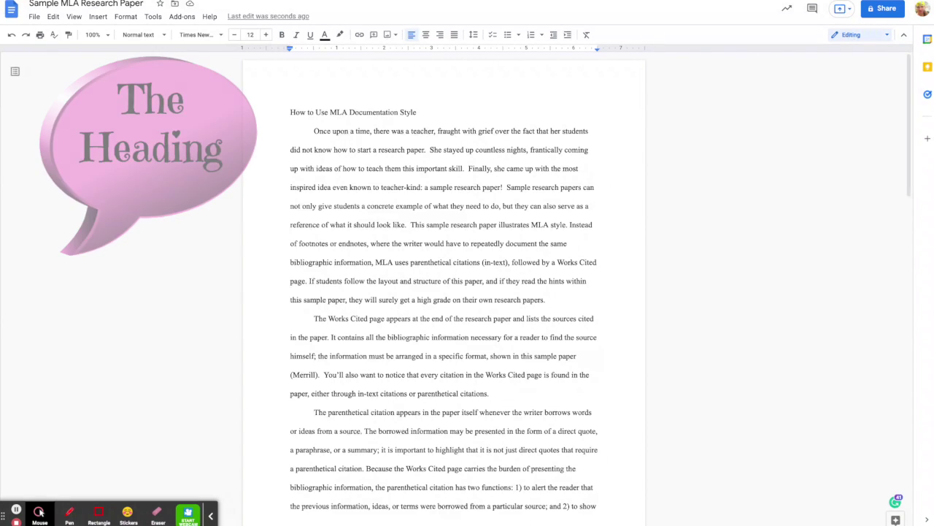
Step: Type the heading lines Your Name, Teacher's Name, English Honors 10, Period 3, 26 October 2021 above the title
{"action": "key", "text": "Return"}
{"action": "key", "text": "Up"}
{"action": "type", "text": "Your Name"}
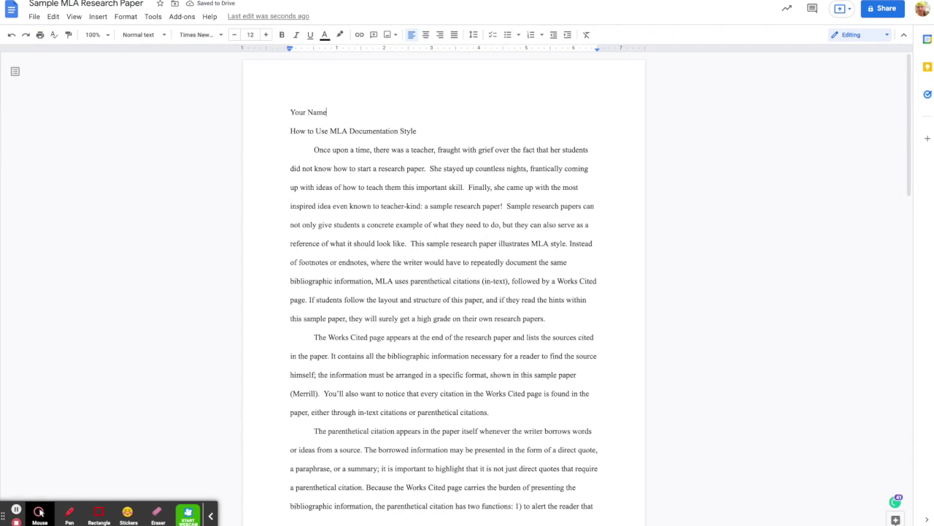
{"action": "key", "text": "Return"}
{"action": "type", "text": "Teacher's Name"}
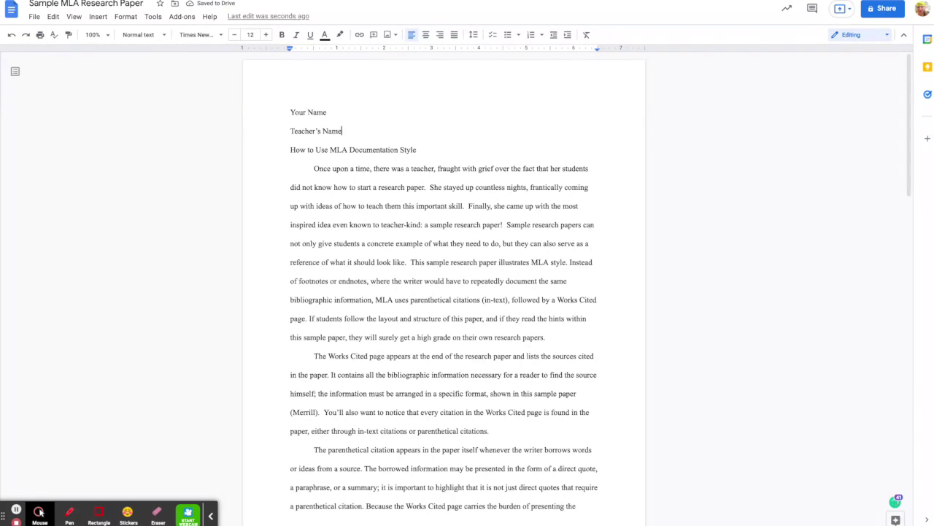
{"action": "key", "text": "Return"}
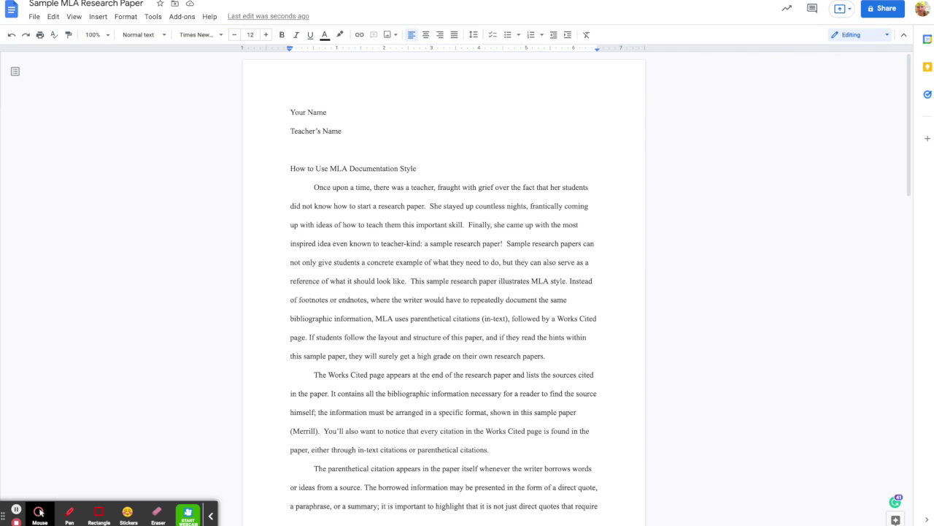
{"action": "type", "text": "English Honors 10, Period 3"}
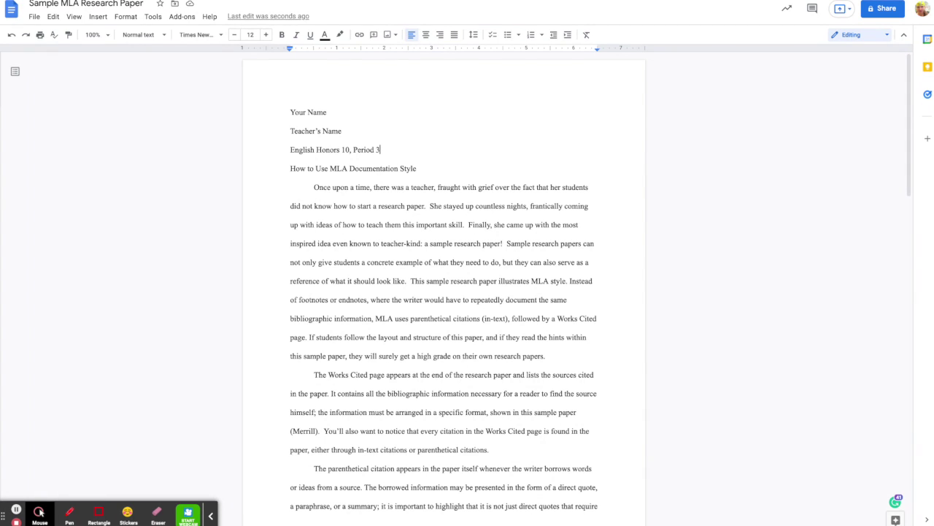
{"action": "key", "text": "Return"}
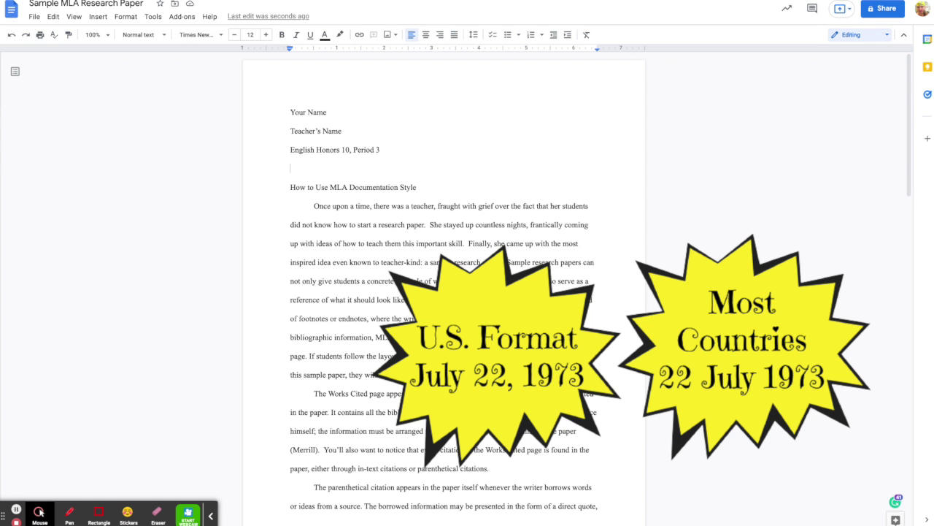
{"action": "type", "text": "26"}
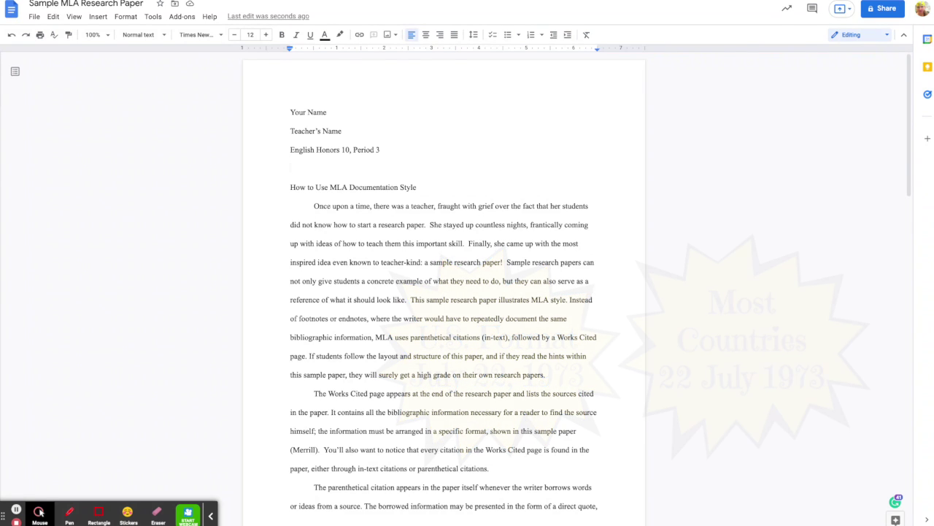
{"action": "type", "text": " October 2021"}
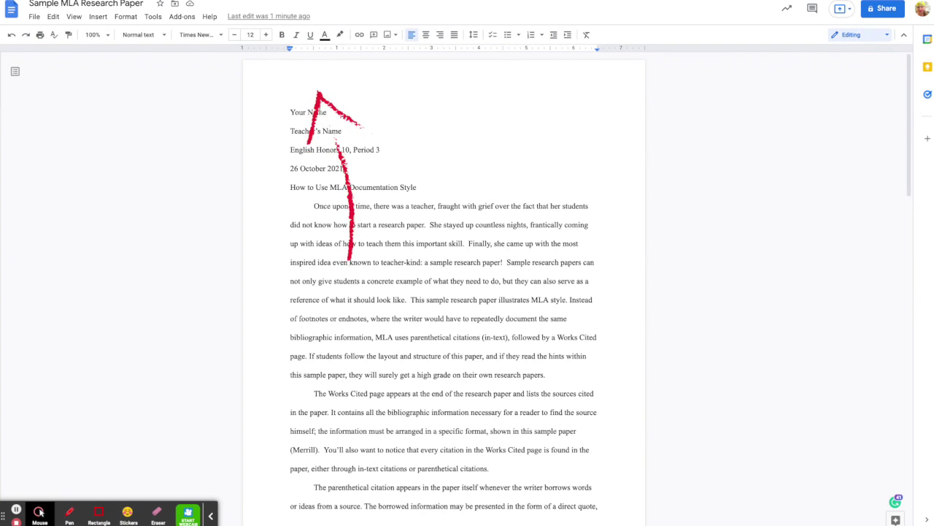
Step: Type a right-aligned 'Last Name' in the page header
{"action": "double_click", "coordinate": [309, 85]}
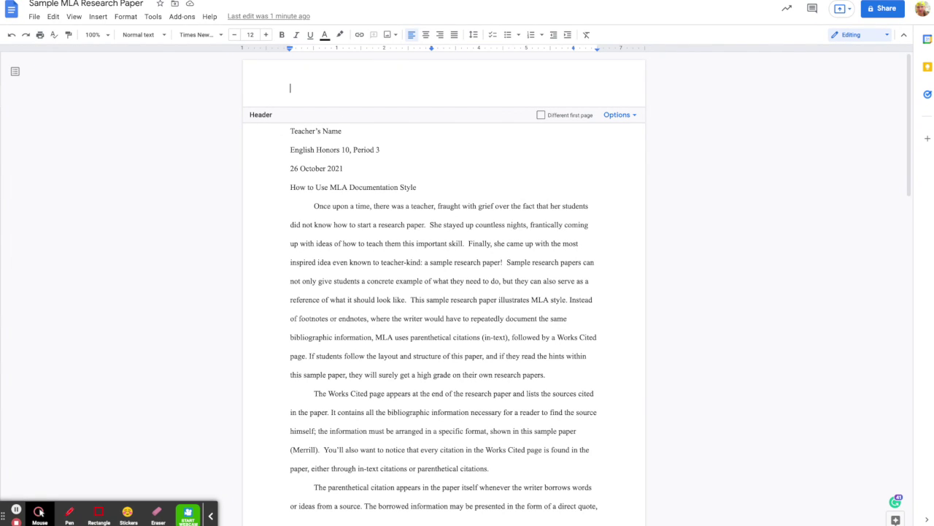
{"action": "left_click_drag", "start_coordinate": [466, 168], "coordinate": [456, 76]}
{"action": "left_click_drag", "start_coordinate": [435, 80], "coordinate": [474, 67]}
{"action": "left_click", "coordinate": [440, 35]}
{"action": "type", "text": "Last Name"}
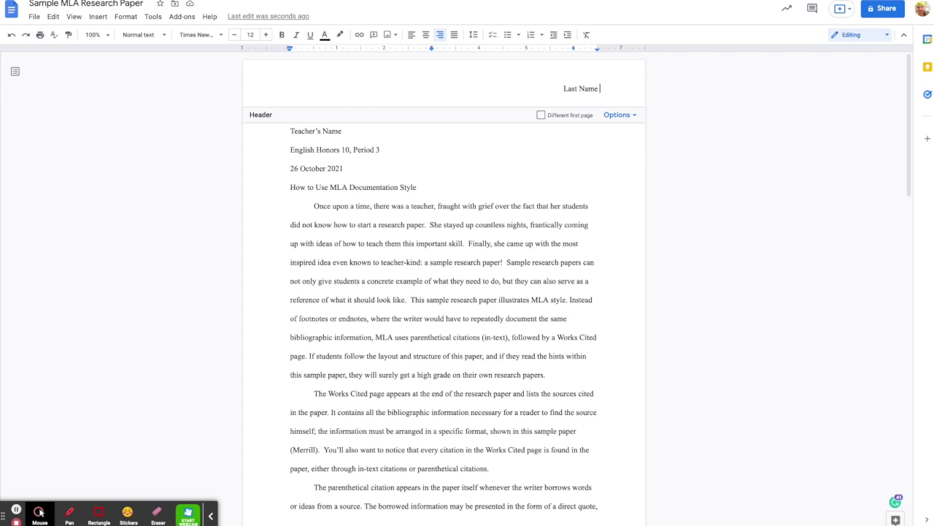
{"action": "type", "text": " 1"}
{"action": "key", "text": "BackSpace"}
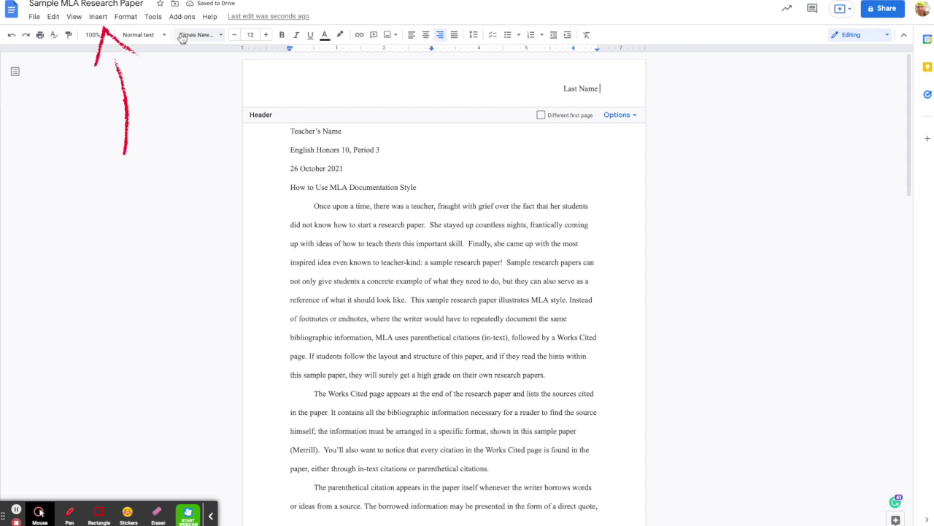
Step: Add an automatic page number after 'Last Name' in the header and return to the body
{"action": "left_click", "coordinate": [100, 18]}
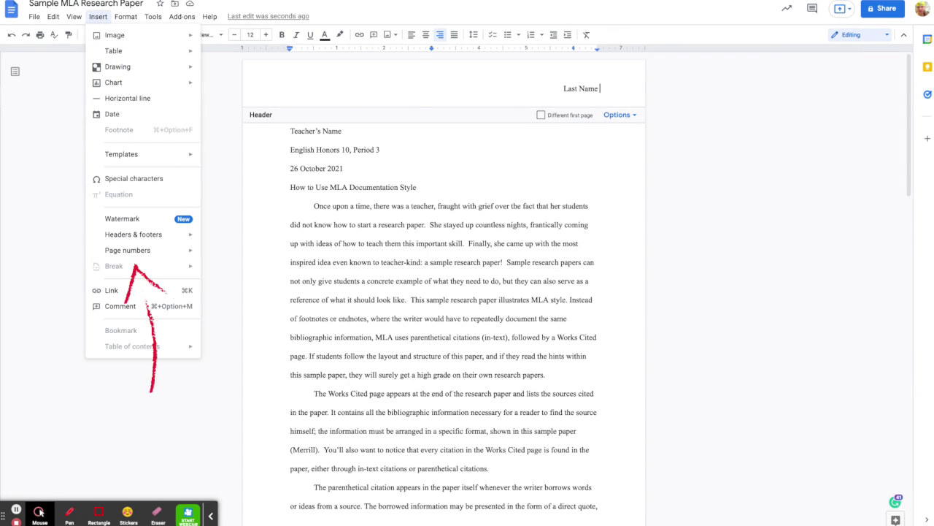
{"action": "mouse_move", "coordinate": [143, 250]}
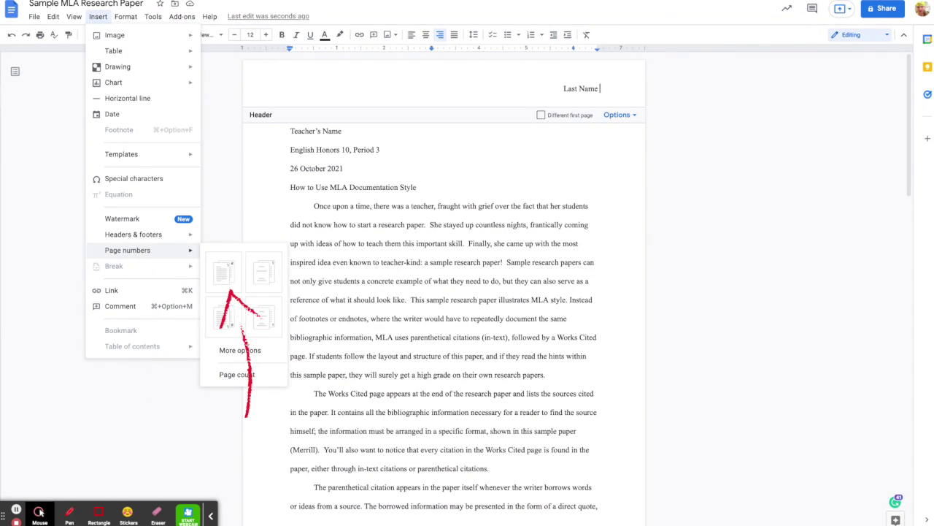
{"action": "left_click", "coordinate": [224, 272]}
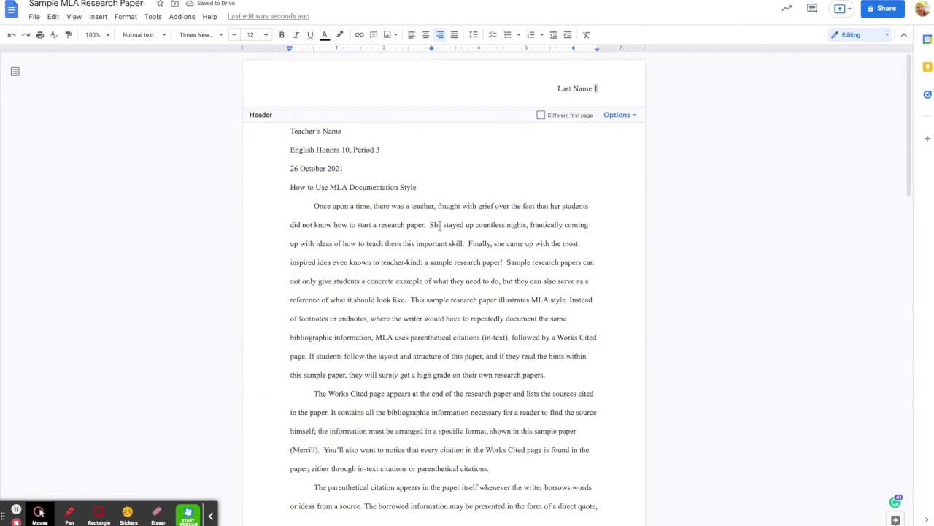
{"action": "left_click", "coordinate": [290, 187]}
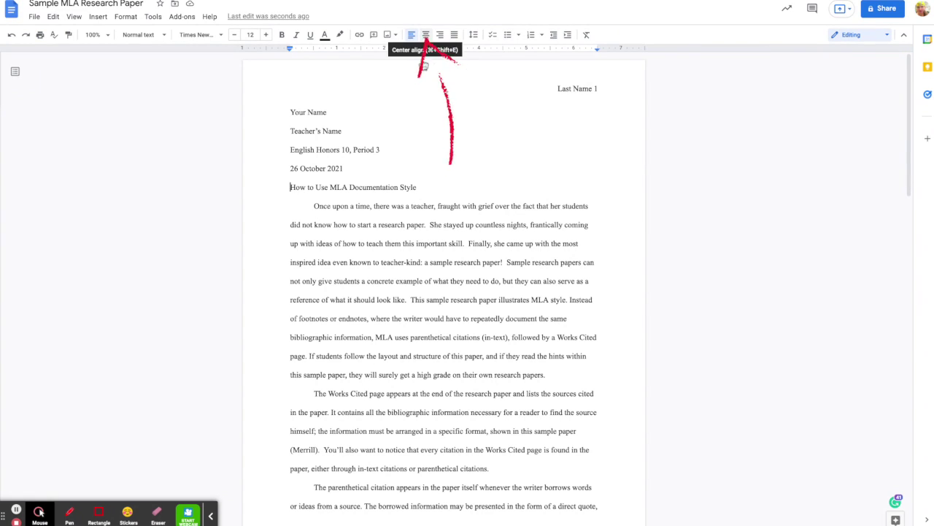
Step: Center-align the title line 'How to Use MLA Documentation Style'
{"action": "left_click", "coordinate": [359, 189]}
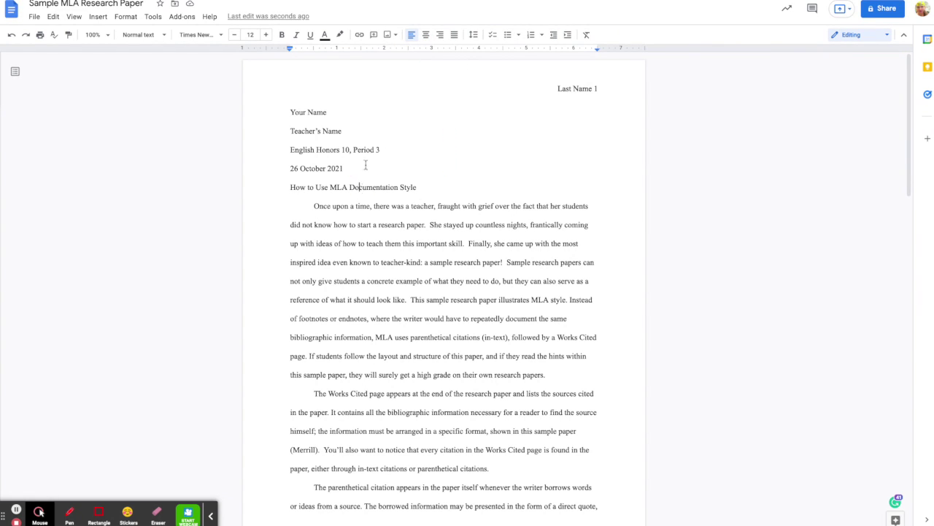
{"action": "left_click", "coordinate": [426, 36]}
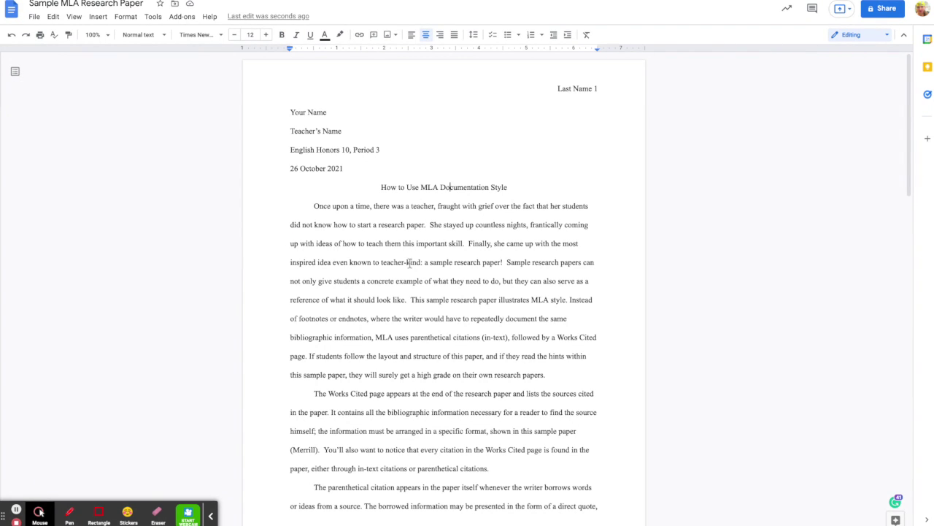
Step: Clear the trailing empty page, keeping one blank line after '...when writing your own paper.'
{"action": "scroll", "coordinate": [410, 263], "scroll_direction": "down", "scroll_amount": 5}
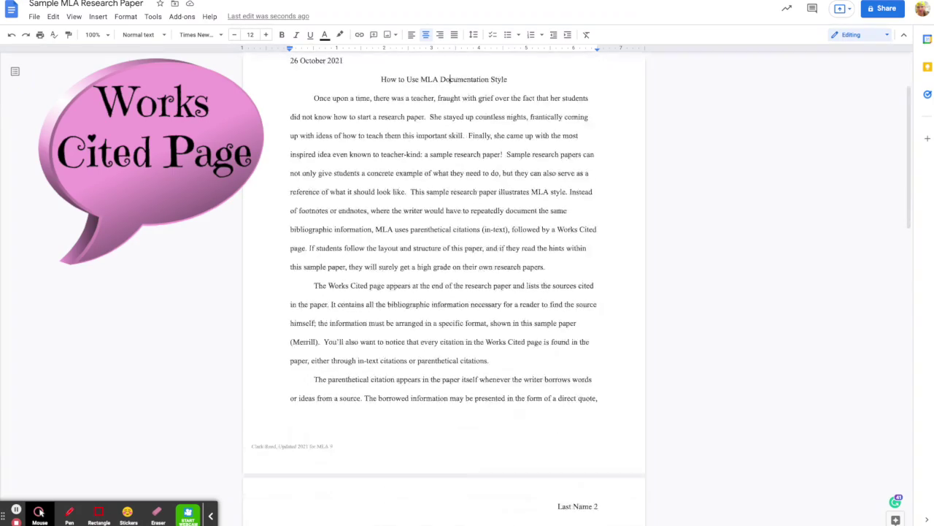
{"action": "scroll", "coordinate": [444, 292], "scroll_direction": "down", "scroll_amount": 4}
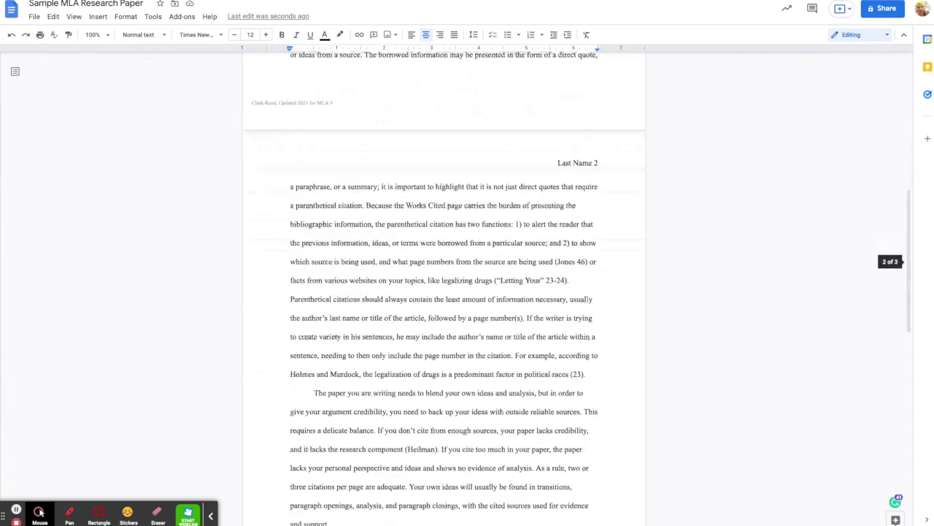
{"action": "scroll", "coordinate": [443, 292], "scroll_direction": "down", "scroll_amount": 4}
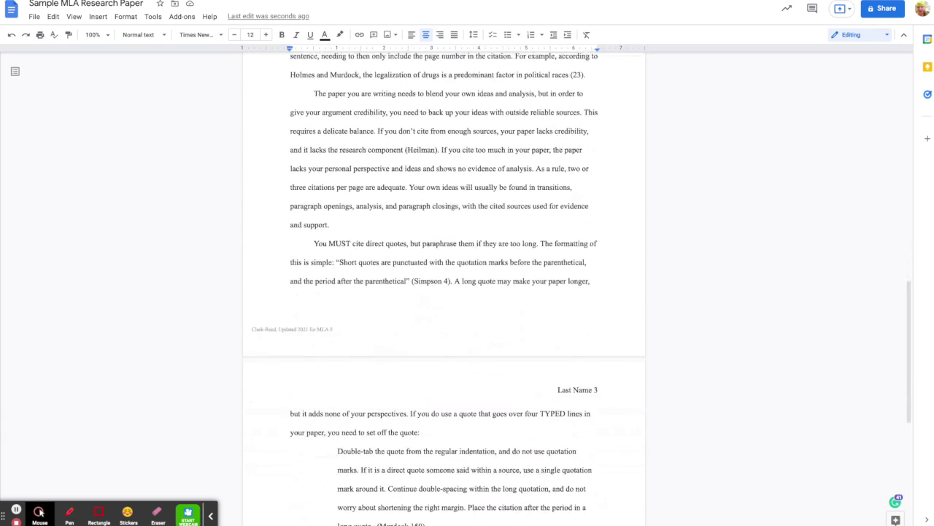
{"action": "scroll", "coordinate": [444, 292], "scroll_direction": "down", "scroll_amount": 2}
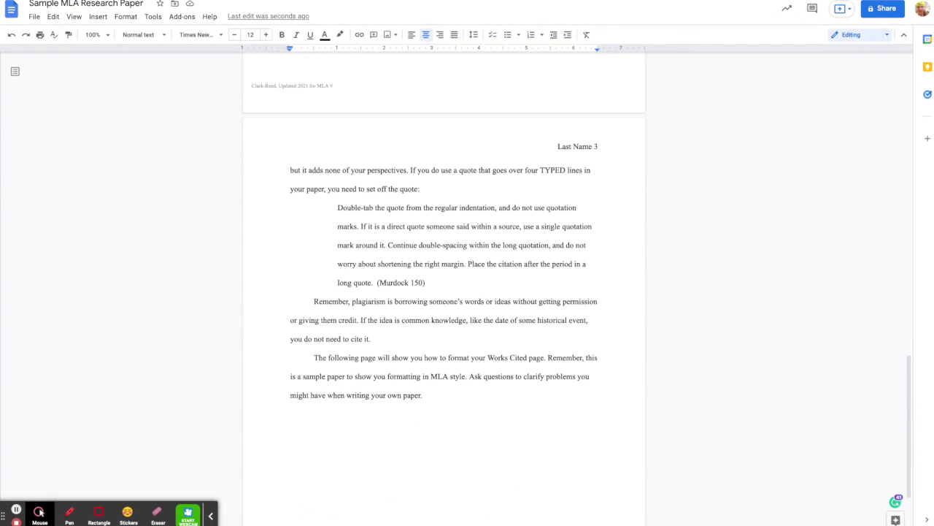
{"action": "scroll", "coordinate": [443, 292], "scroll_direction": "down", "scroll_amount": 2}
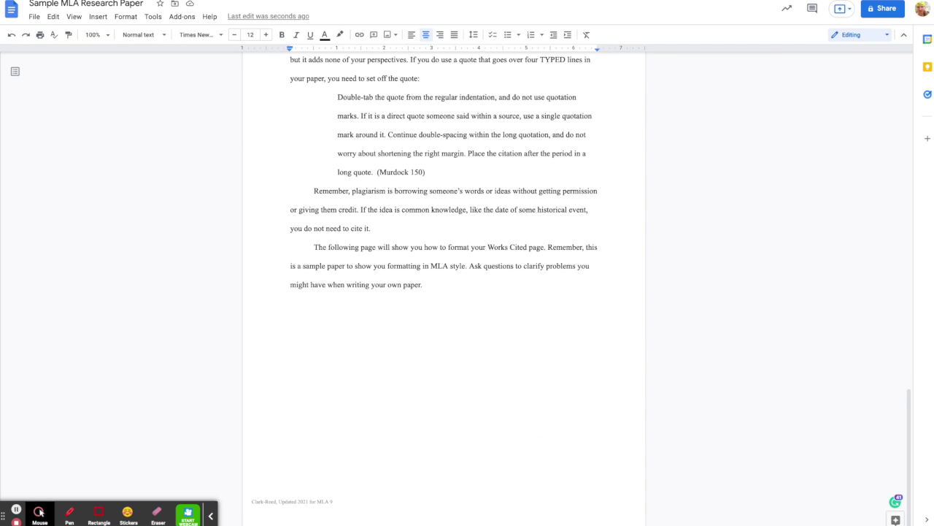
{"action": "left_click", "coordinate": [464, 297]}
{"action": "key", "text": "Return"}
{"action": "key", "text": "Return"}
{"action": "key", "text": "Return"}
{"action": "key", "text": "Return"}
{"action": "key", "text": "Return"}
{"action": "key", "text": "Return"}
{"action": "key", "text": "Return"}
{"action": "key", "text": "Return"}
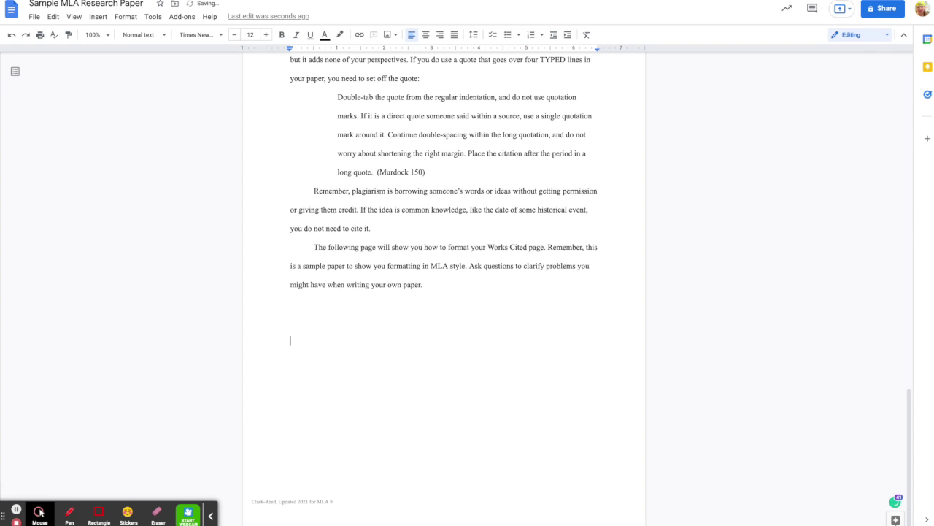
{"action": "key", "text": "Return"}
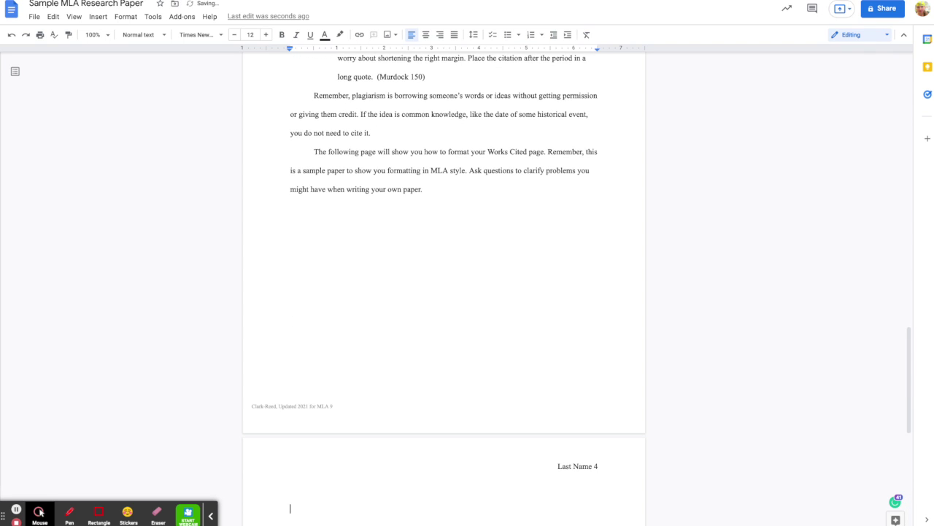
{"action": "key", "text": "BackSpace"}
{"action": "scroll", "coordinate": [443, 285], "scroll_direction": "up", "scroll_amount": 2}
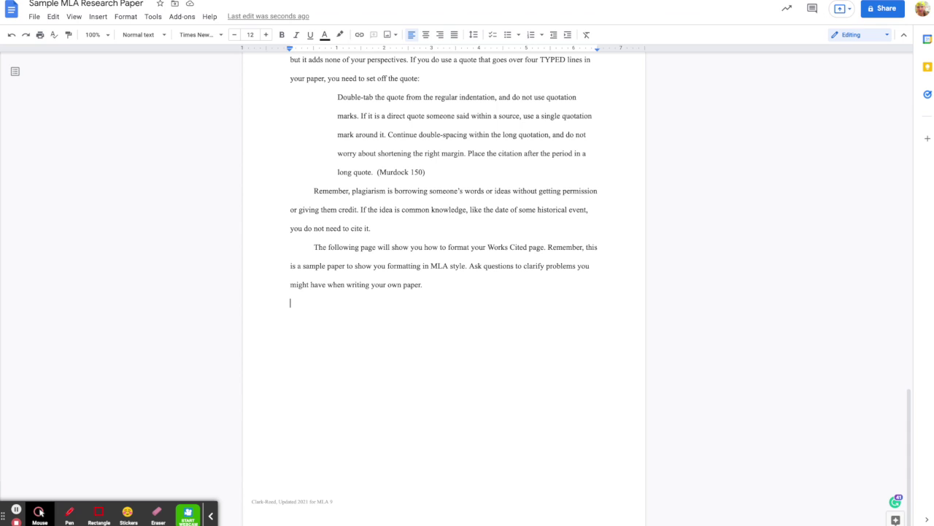
{"action": "left_click", "coordinate": [457, 289]}
Step: Insert a page break after the last paragraph and type 'Works Cited' on the new page
{"action": "key", "text": "Return"}
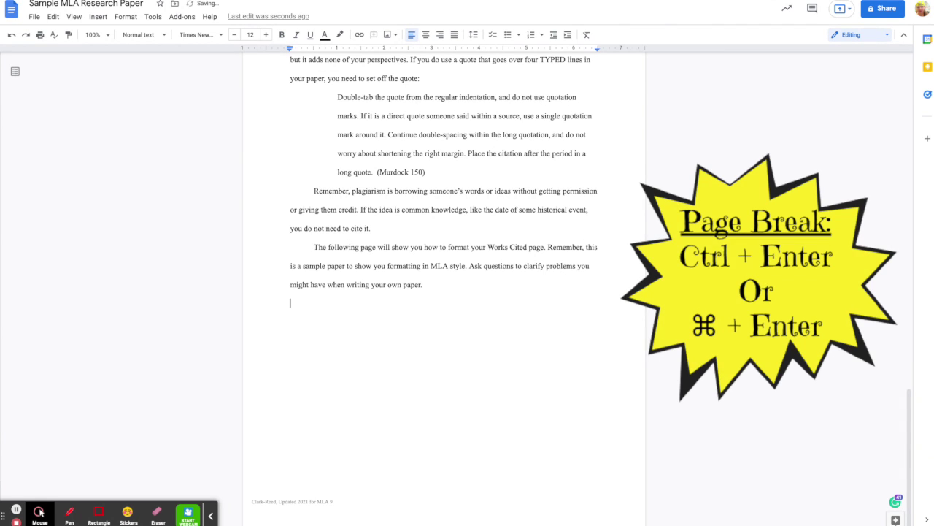
{"action": "key", "text": "ctrl+Return"}
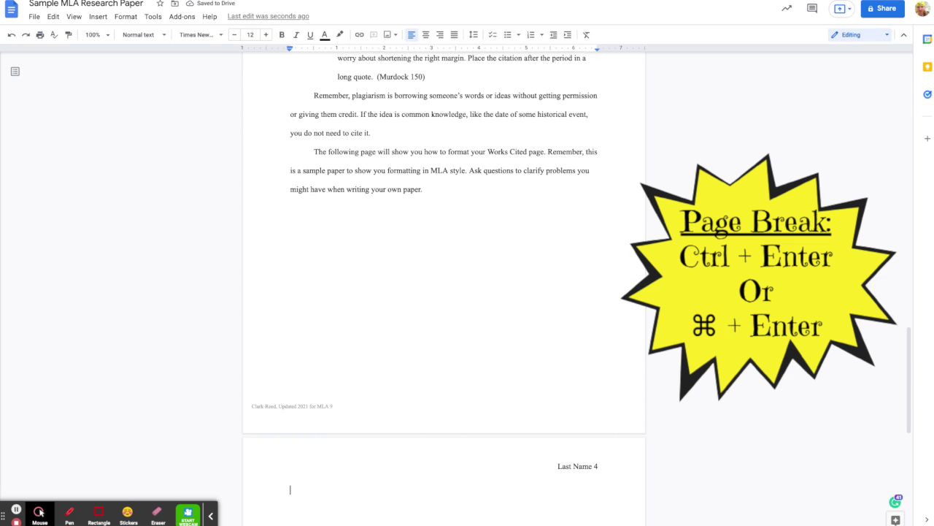
{"action": "type", "text": "Works Cited"}
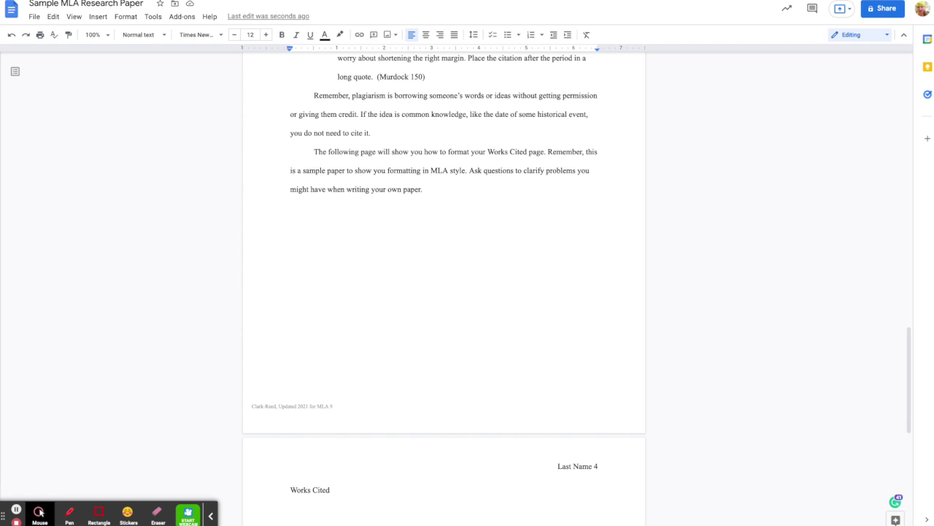
{"action": "key", "text": "Return"}
Step: Center the 'Works Cited' heading on page 4
{"action": "left_click_drag", "start_coordinate": [421, 71], "coordinate": [444, 140]}
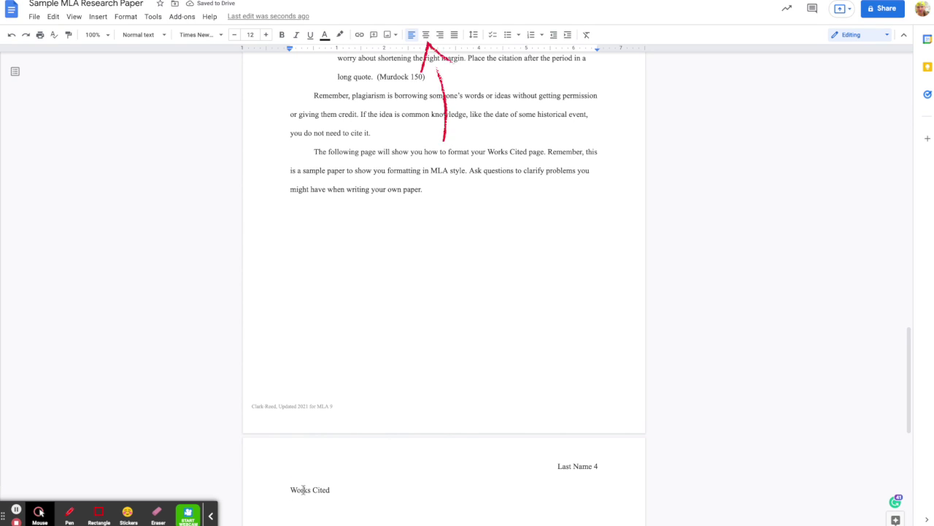
{"action": "left_click", "coordinate": [426, 35]}
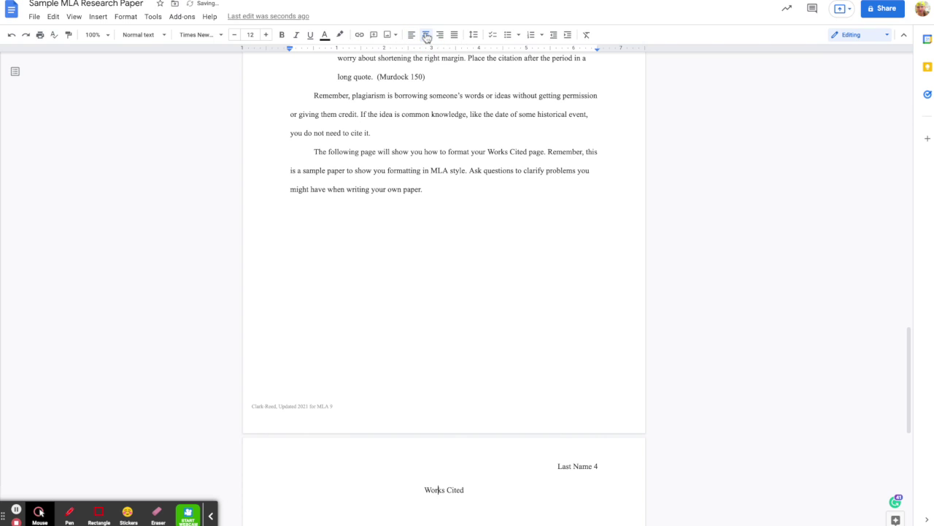
{"action": "scroll", "coordinate": [469, 341], "scroll_direction": "down", "scroll_amount": 2}
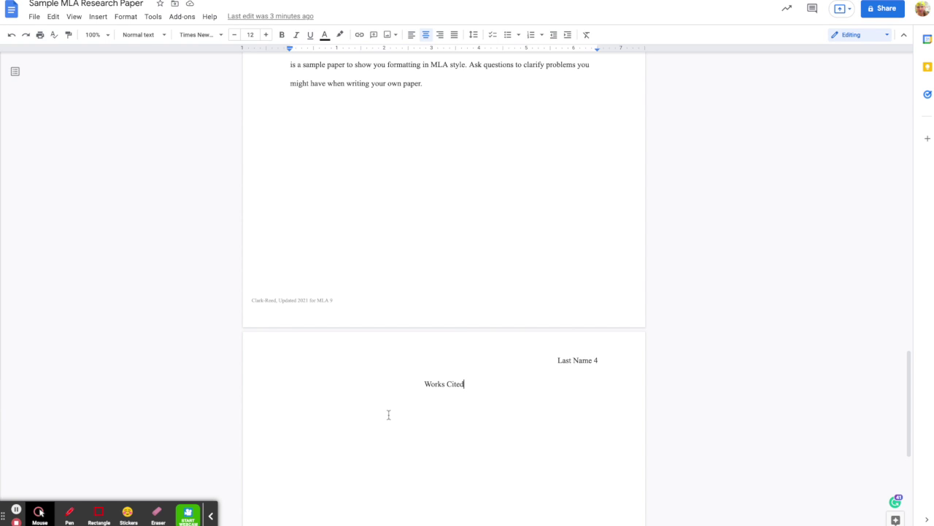
Step: Paste the six copied source entries under the heading, then select them and remove bold
{"action": "key", "text": "Return"}
{"action": "key", "text": "ctrl+shift+l"}
{"action": "type", "text": "Heilman, Gail. A Study of Researching for Dummies. Holt, 1990. Jones, James. \"Sample Pages of a Research Paper in MLA Style.\" Writing Research Papers, 8 Mar. 2018, www.fakeurl.com/writingresearchpapers/sample_pages_of_research_paper_in_MLA_style. Merrill, Christopher. \"A Look at Conflict in Research Papers.\" Barron's Notes, vol. 3, no. 2, 22 July 1973. Murdock, Kyle. \"How to Write a Research Paper.\" Fake New York Times, 25 Oct. 2021, www.nytimes_not.com/fakeresearchpapers. Accessed 25 Oct. 2021. \"Letting Your Research Shine.\" More Budget Cuts Planned after Teachers Force Kids to Write More, Teachers for Teaching, www.anotherfakeURL.edu/lettingyourresearchshine/morebudgetcuts. Simpson, Steven E. \"What Motivates Students?\" Pretend Princeton Review, 19 May 2019, www.princetonreview_not.com/whatmotivatesstudents."}
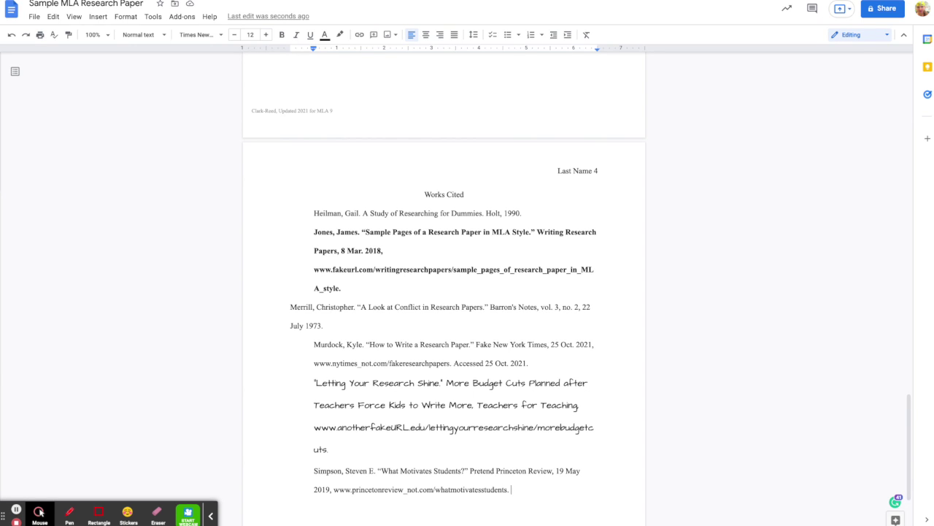
{"action": "left_click_drag", "start_coordinate": [517, 490], "coordinate": [314, 214]}
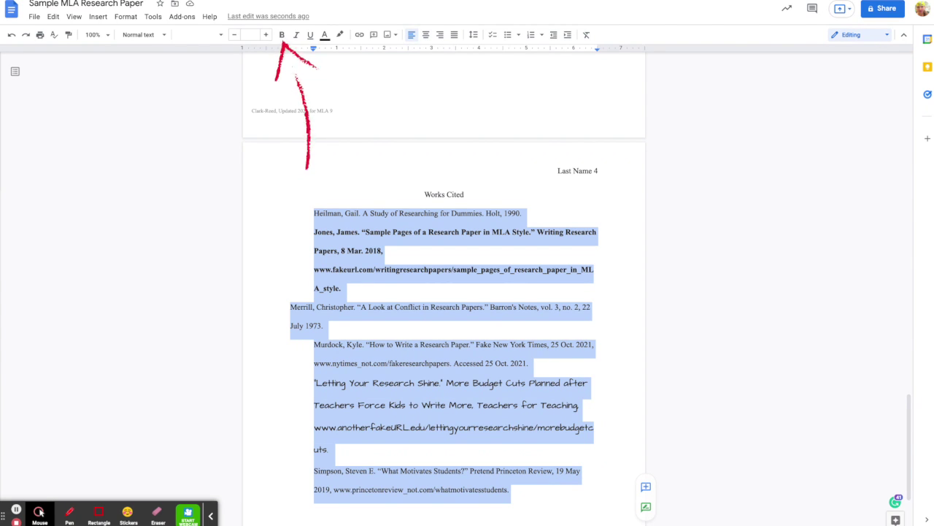
{"action": "key", "text": "ctrl+b"}
{"action": "key", "text": "ctrl+b"}
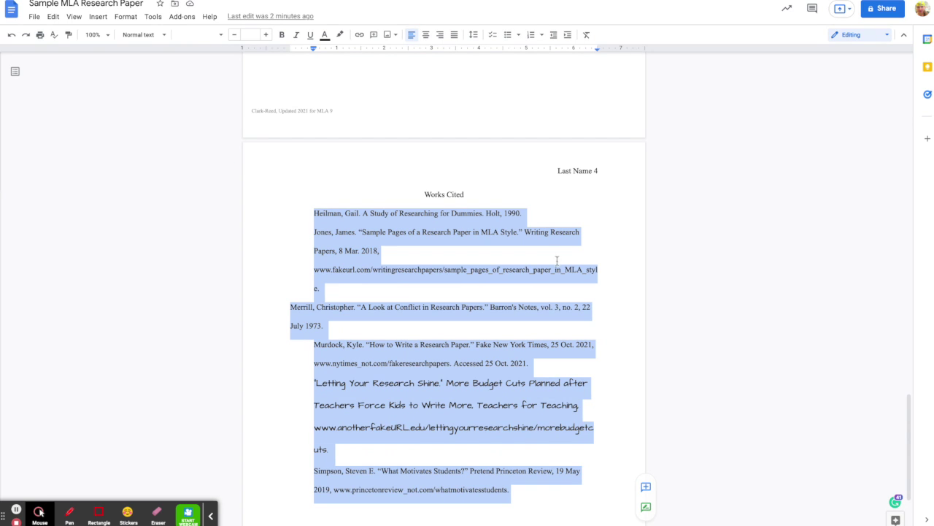
Step: Change the selected Works Cited entries' font to Times New Roman
{"action": "left_click", "coordinate": [222, 35]}
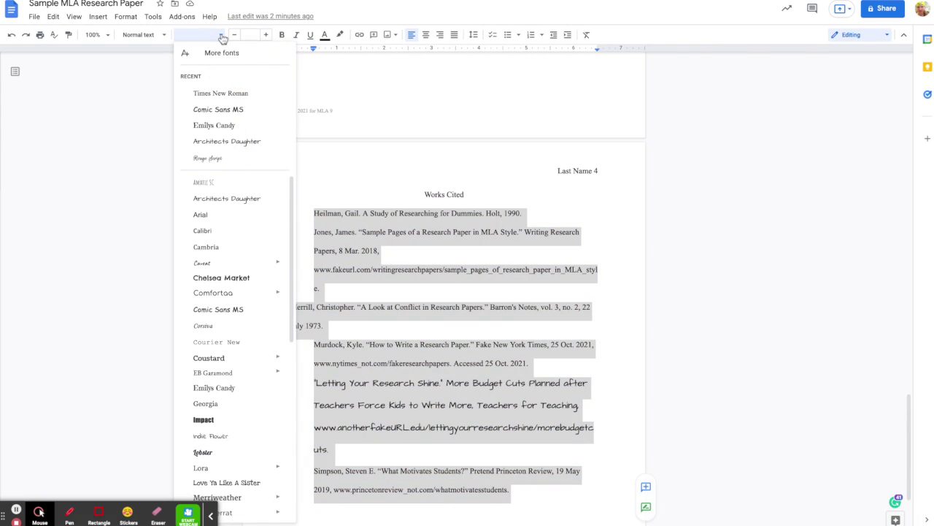
{"action": "left_click", "coordinate": [234, 99]}
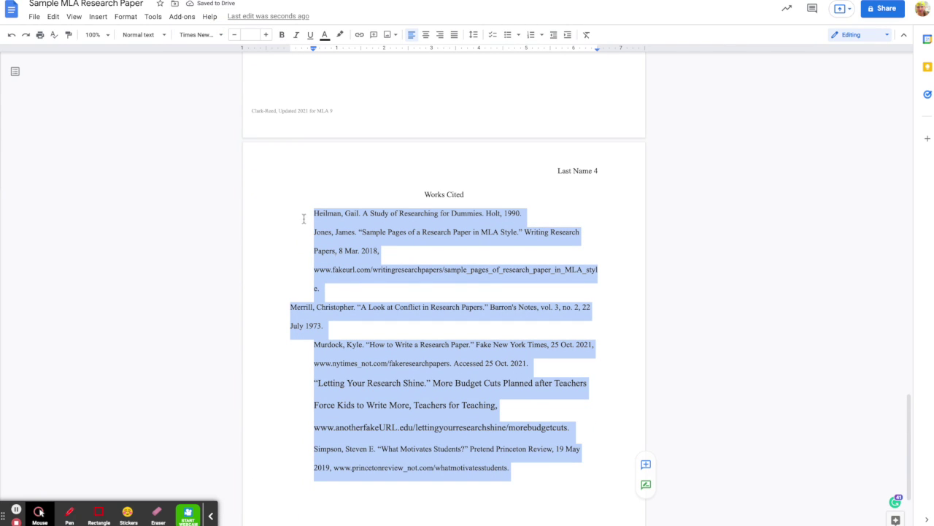
{"action": "left_click", "coordinate": [374, 232]}
{"action": "scroll", "coordinate": [375, 232], "scroll_direction": "up", "scroll_amount": 4}
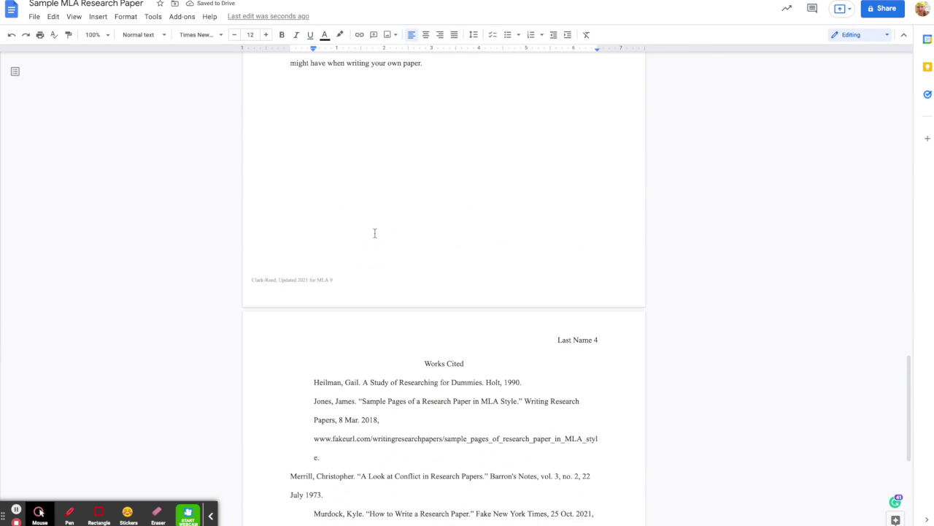
Step: Select all six Works Cited entries and set their font size to 12 pt
{"action": "left_click_drag", "start_coordinate": [248, 37], "coordinate": [273, 165]}
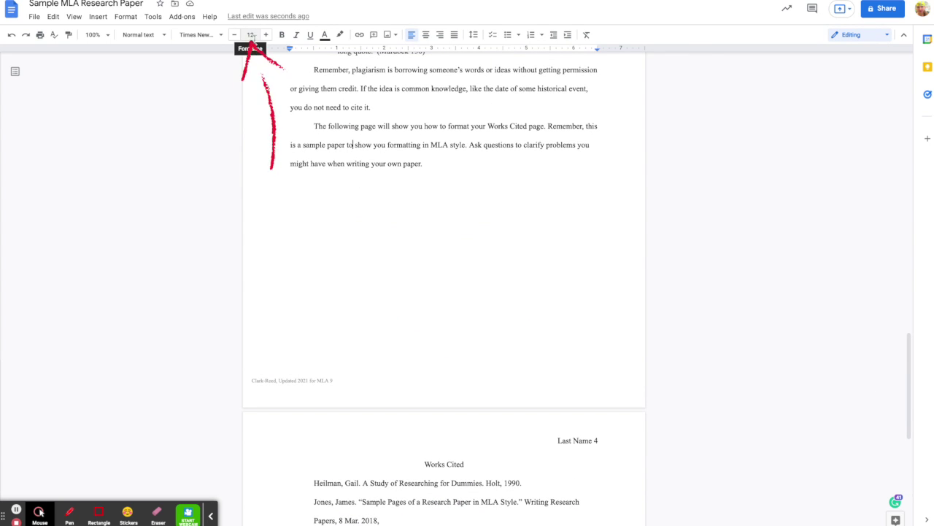
{"action": "scroll", "coordinate": [363, 170], "scroll_direction": "down", "scroll_amount": 3}
{"action": "scroll", "coordinate": [364, 169], "scroll_direction": "down", "scroll_amount": 2}
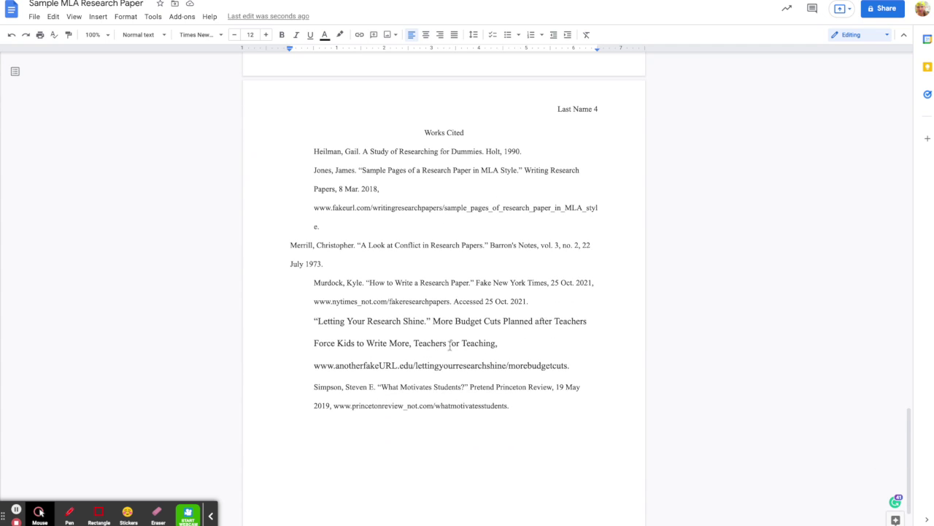
{"action": "left_click", "coordinate": [516, 409]}
{"action": "mouse_move", "coordinate": [516, 409]}
{"action": "left_mouse_down"}
{"action": "mouse_move", "coordinate": [359, 256]}
{"action": "mouse_move", "coordinate": [308, 173]}
{"action": "mouse_move", "coordinate": [310, 151]}
{"action": "left_mouse_up"}
{"action": "left_click", "coordinate": [250, 34]}
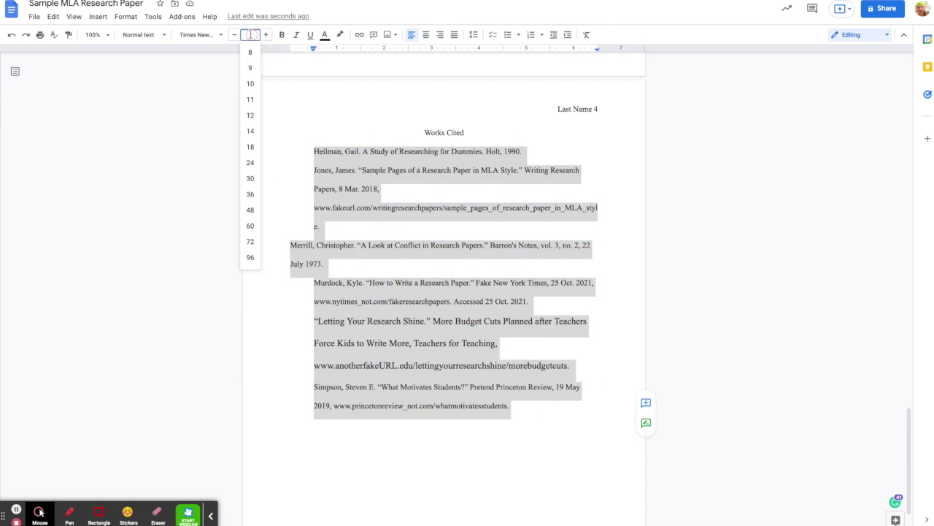
{"action": "left_click", "coordinate": [251, 117]}
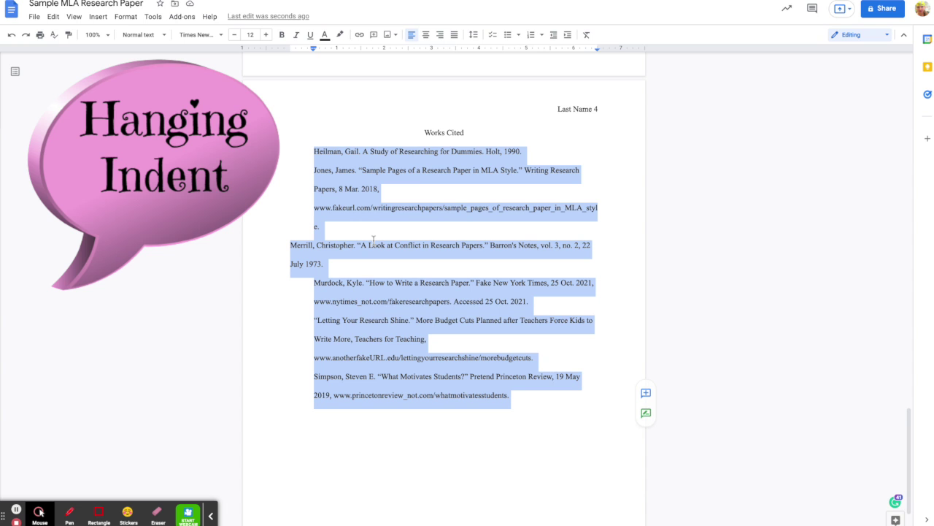
{"action": "scroll", "coordinate": [373, 241], "scroll_direction": "up", "scroll_amount": 5}
{"action": "scroll", "coordinate": [444, 277], "scroll_direction": "up", "scroll_amount": 10}
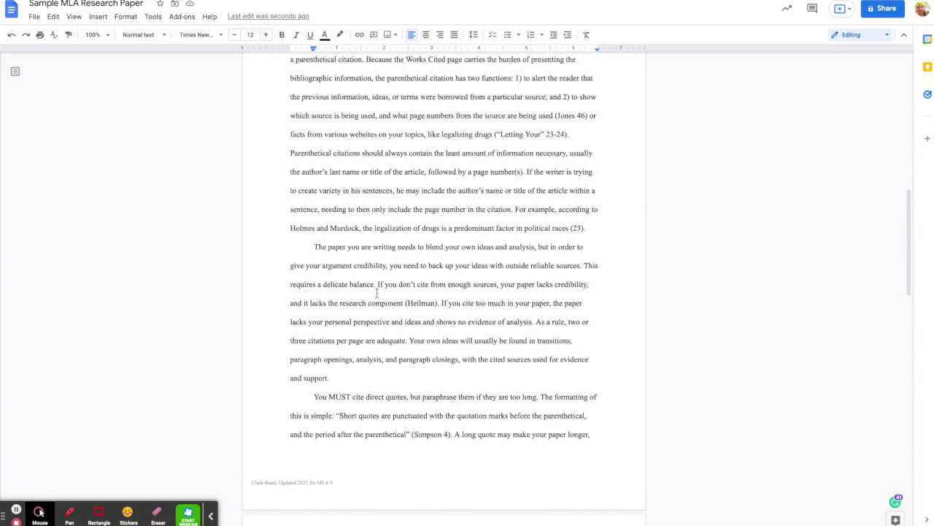
{"action": "scroll", "coordinate": [376, 293], "scroll_direction": "down", "scroll_amount": 1}
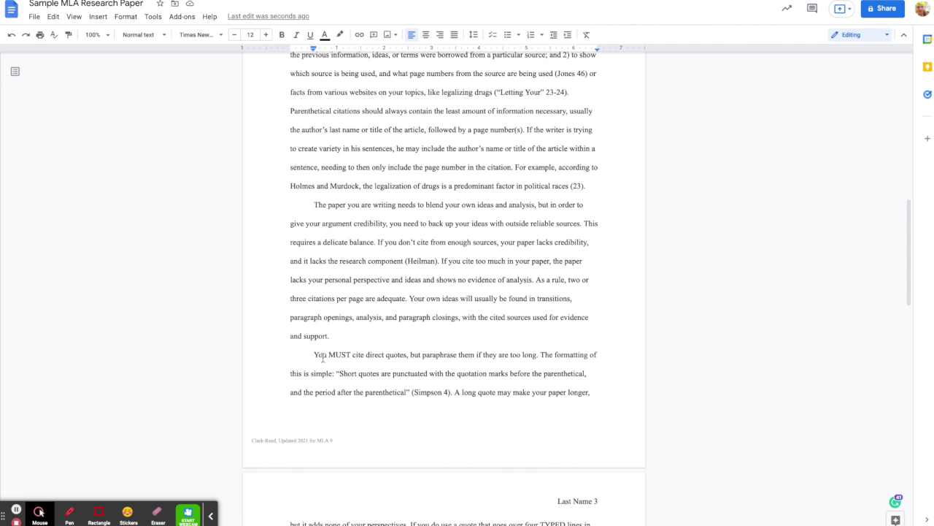
{"action": "scroll", "coordinate": [323, 357], "scroll_direction": "down", "scroll_amount": 15}
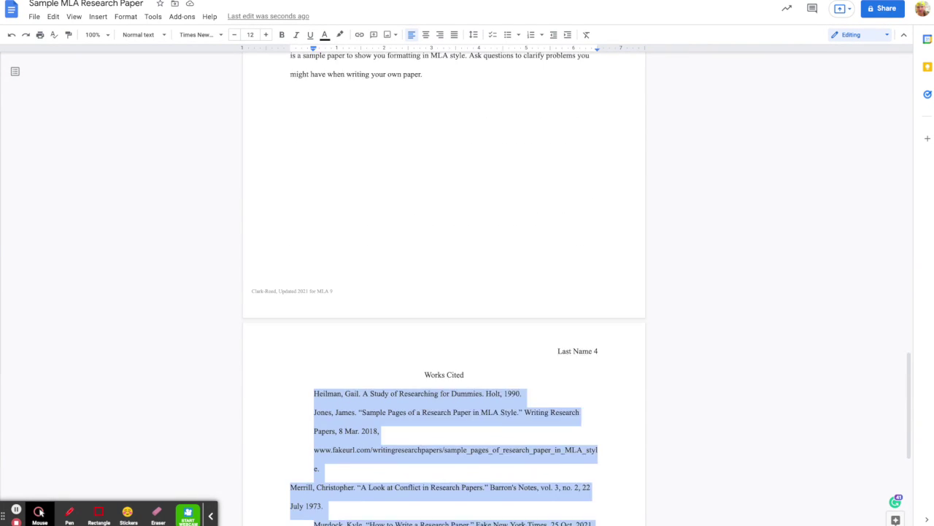
{"action": "scroll", "coordinate": [444, 292], "scroll_direction": "down", "scroll_amount": 2}
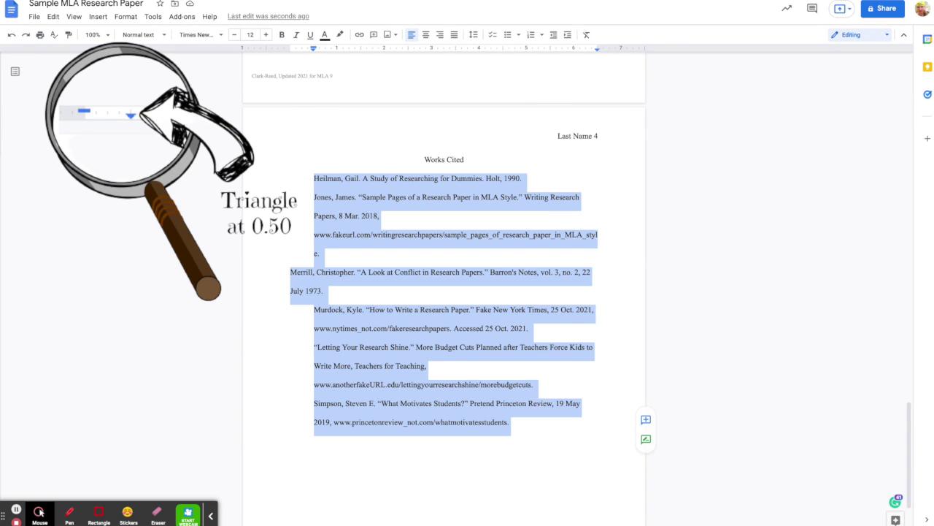
{"action": "mouse_move", "coordinate": [313, 48]}
{"action": "left_mouse_down"}
{"action": "mouse_move", "coordinate": [302, 48]}
{"action": "mouse_move", "coordinate": [313, 48]}
{"action": "left_mouse_up"}
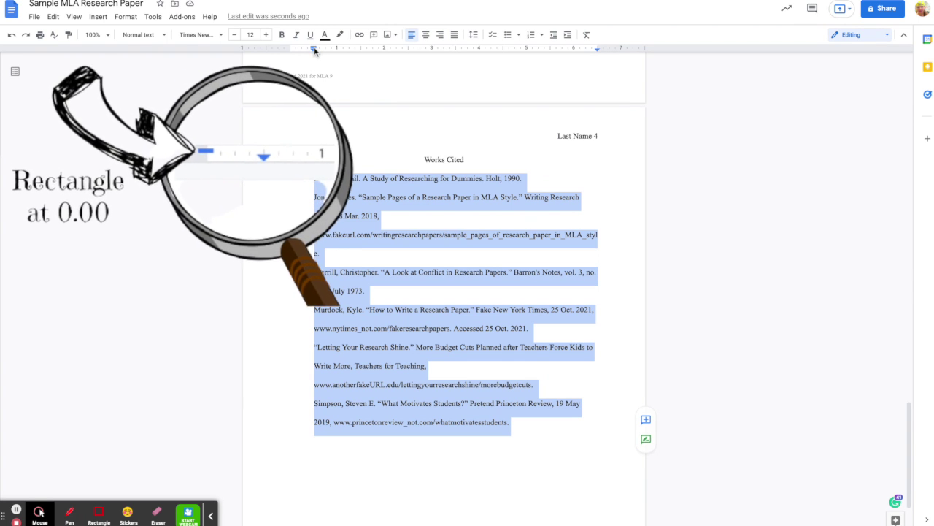
Step: Return the Works Cited first lines to the margin so wrapped lines hang at 0.5"
{"action": "left_click_drag", "start_coordinate": [313, 48], "coordinate": [290, 49]}
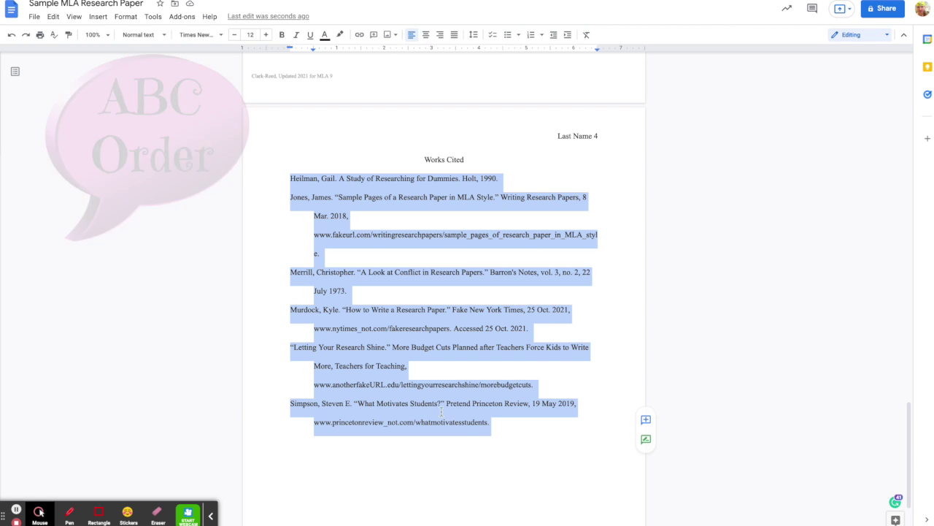
{"action": "left_click", "coordinate": [530, 434]}
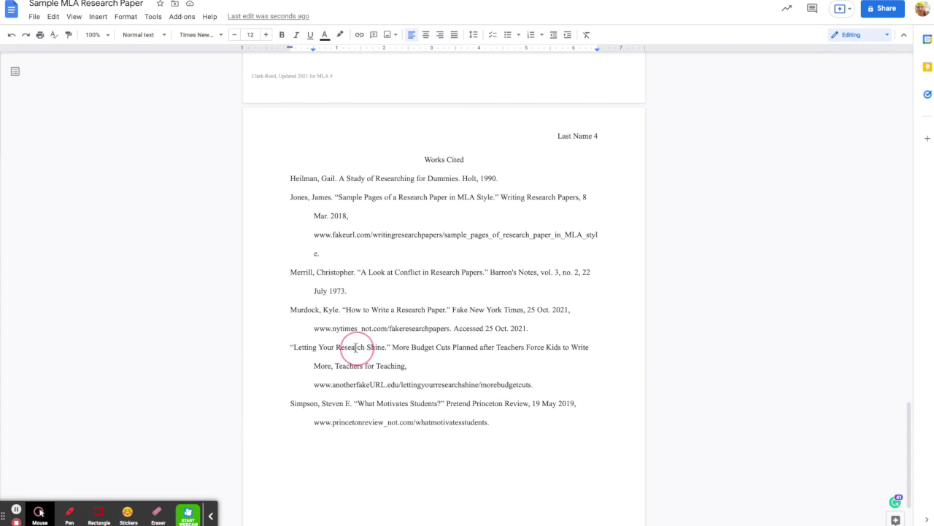
Step: Relocate the whole 'Letting Your Research Shine' entry to sit above the Merrill entry
{"action": "triple_click", "coordinate": [355, 347]}
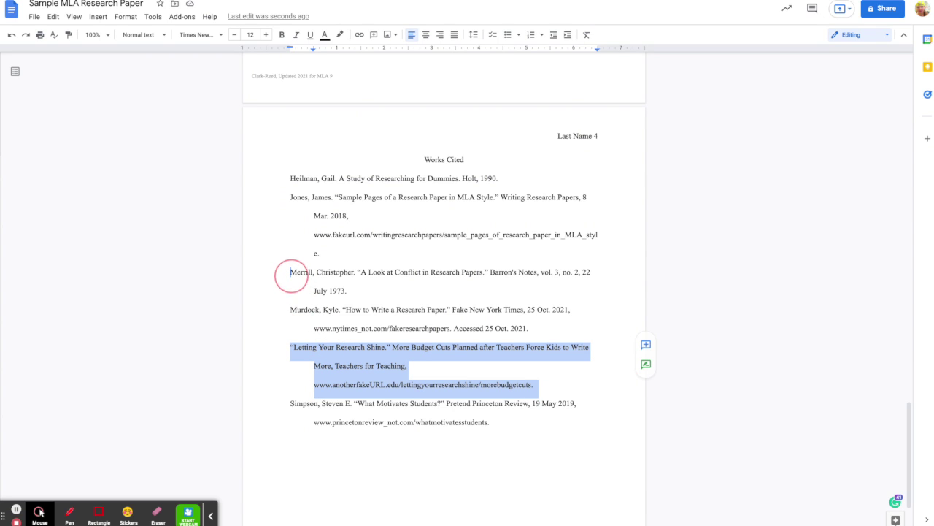
{"action": "left_click_drag", "start_coordinate": [290, 273], "coordinate": [291, 273]}
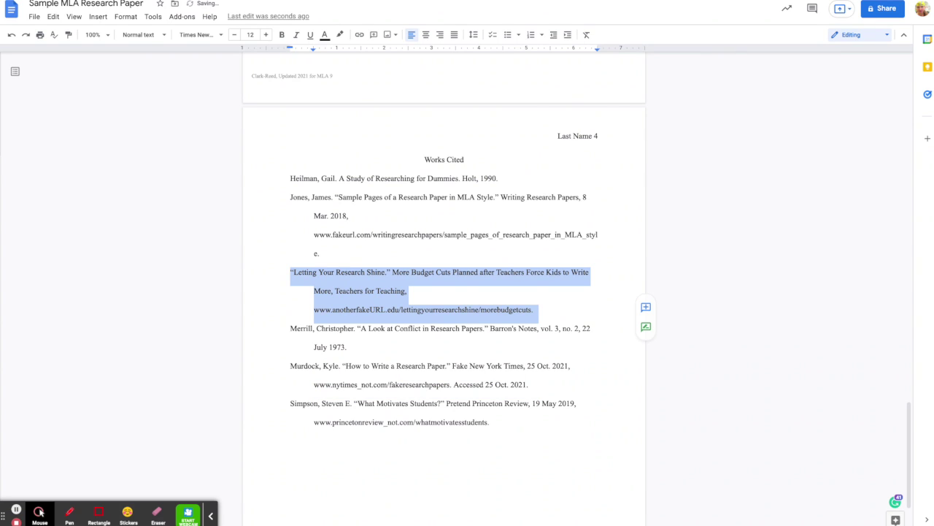